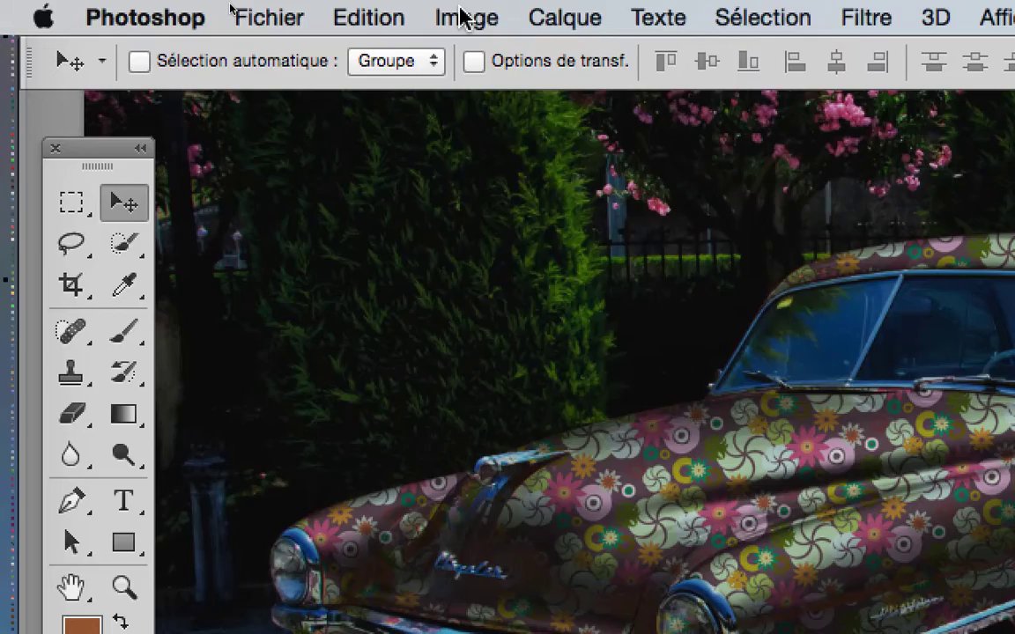
Open the ombres layer's Options de fusion and position the dialog so the car and layers stay visible
click(464, 17)
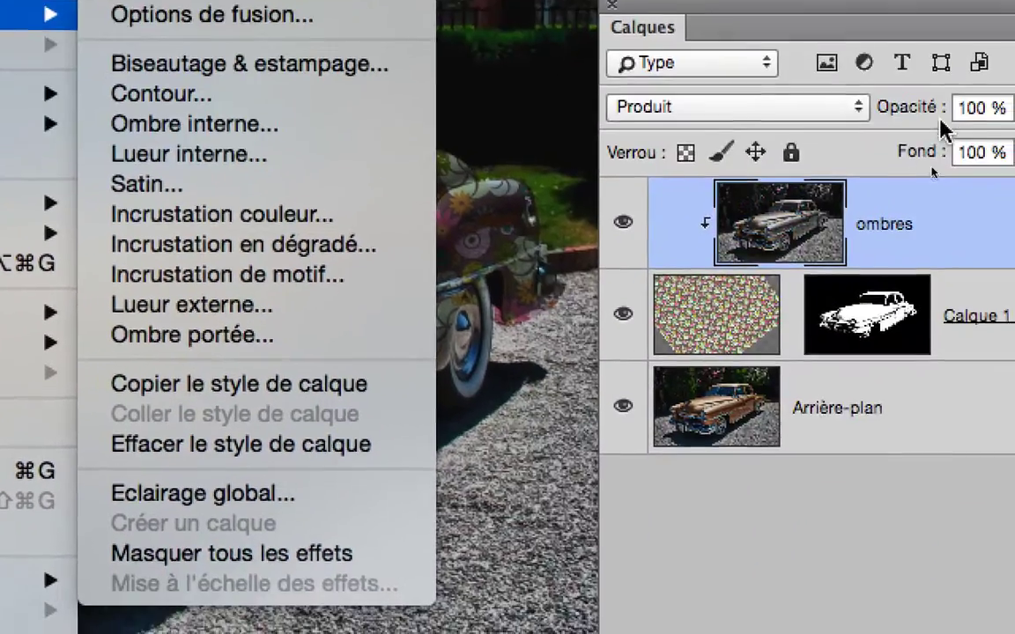
click(954, 166)
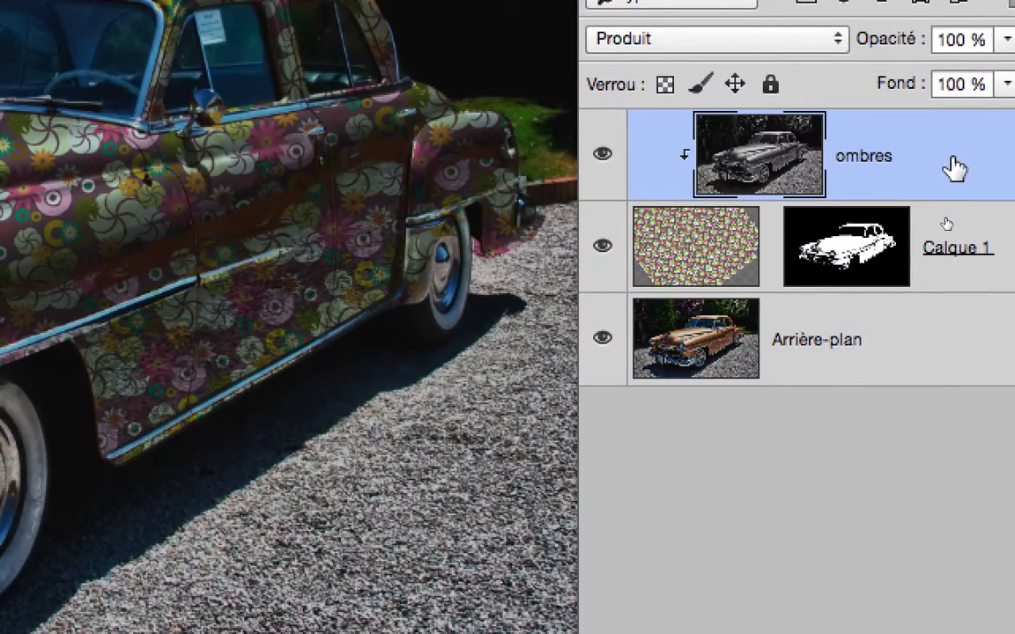
double_click(953, 167)
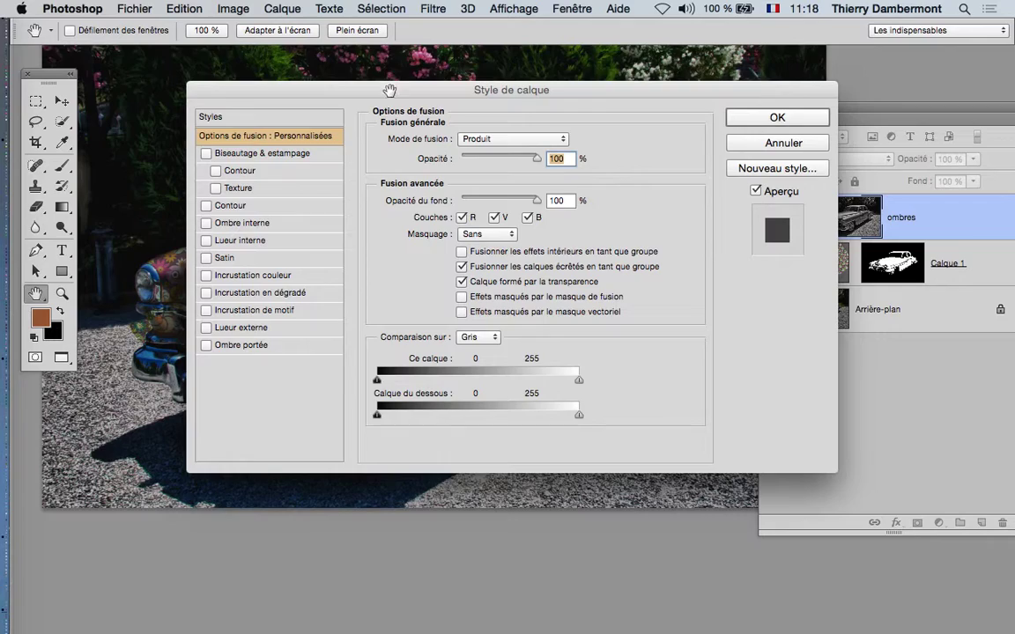
mouse_move(390, 91)
mouse_down()
mouse_move(543, 106)
mouse_move(698, 45)
mouse_move(715, 27)
mouse_up()
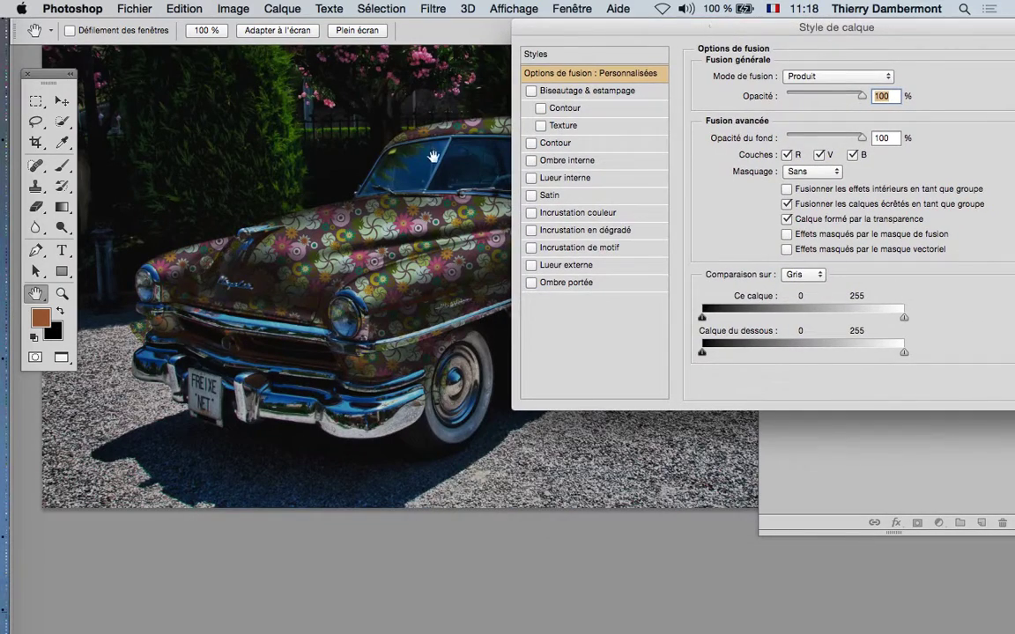
drag(432, 156, 343, 157)
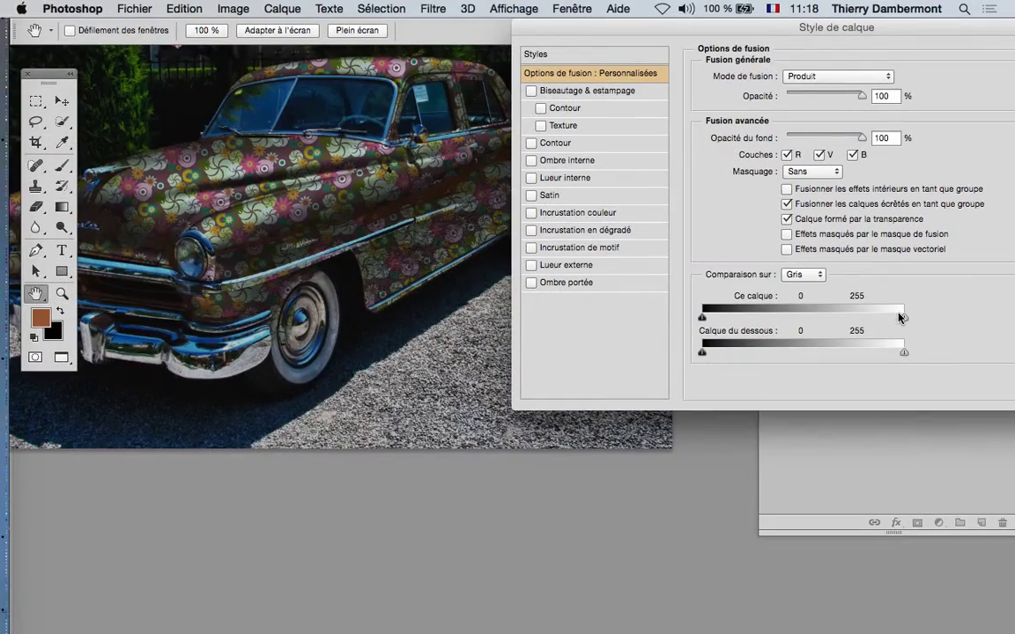
drag(759, 33, 757, 53)
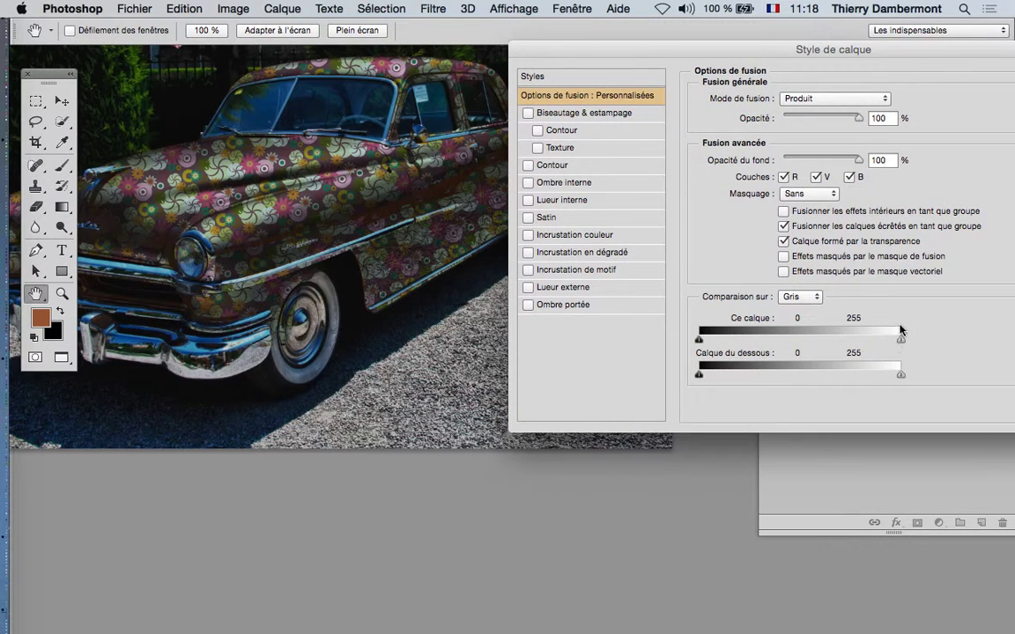
drag(852, 52, 695, 314)
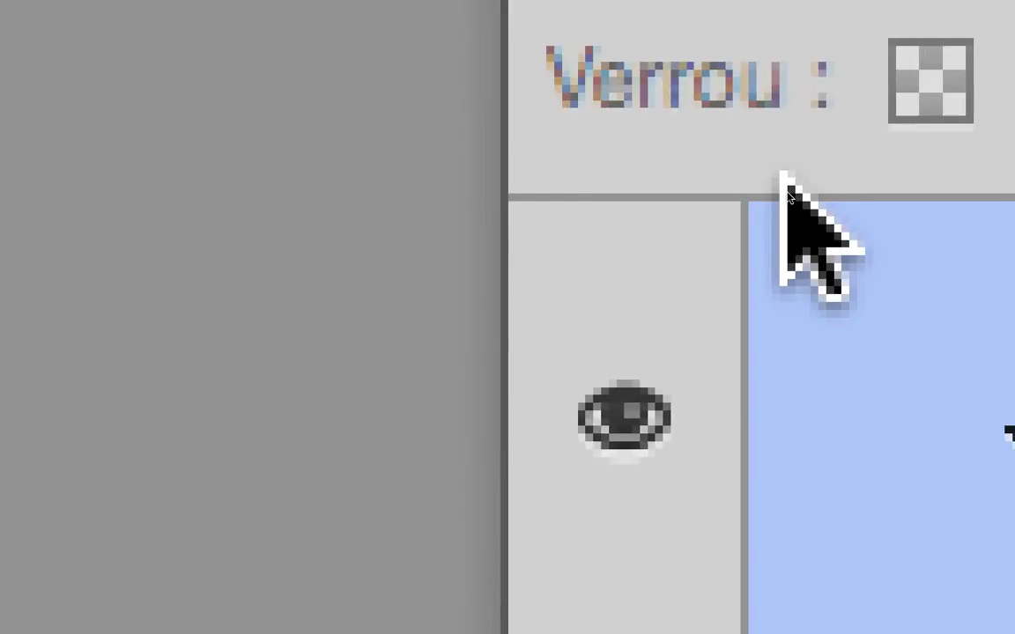
Lower the white 'Ce calque' Blend If slider of ombres to 85, keeping the 0–85 range
double_click(787, 189)
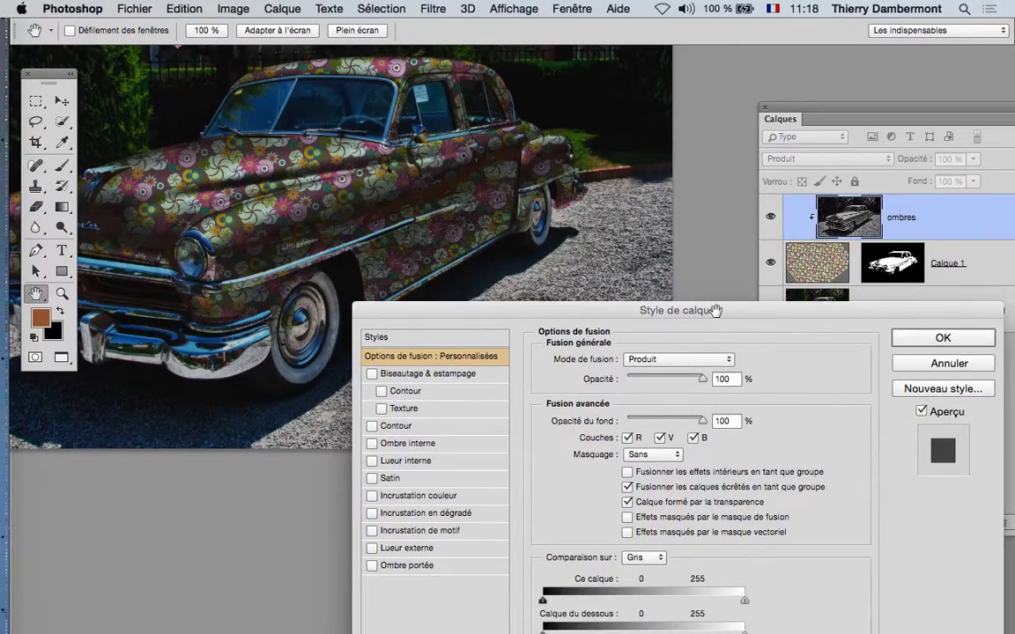
drag(715, 310, 775, 186)
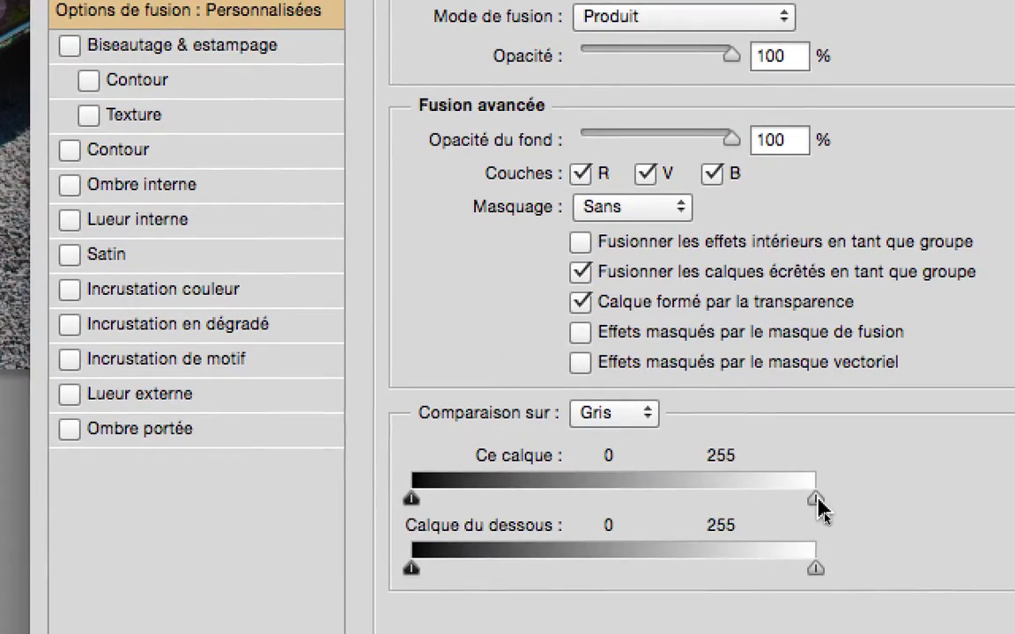
drag(820, 503, 802, 506)
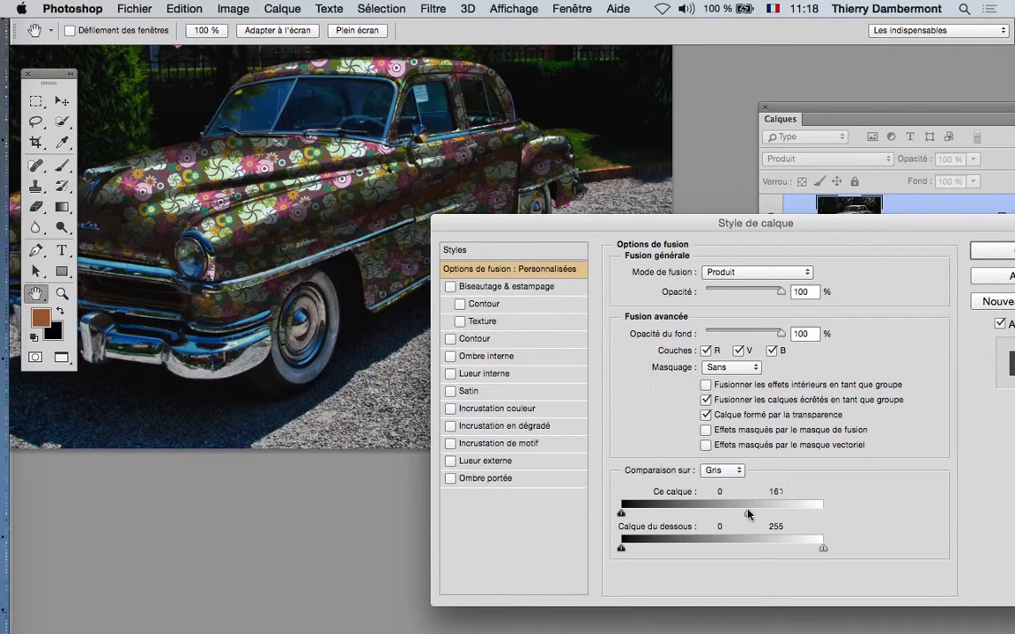
drag(715, 505, 702, 508)
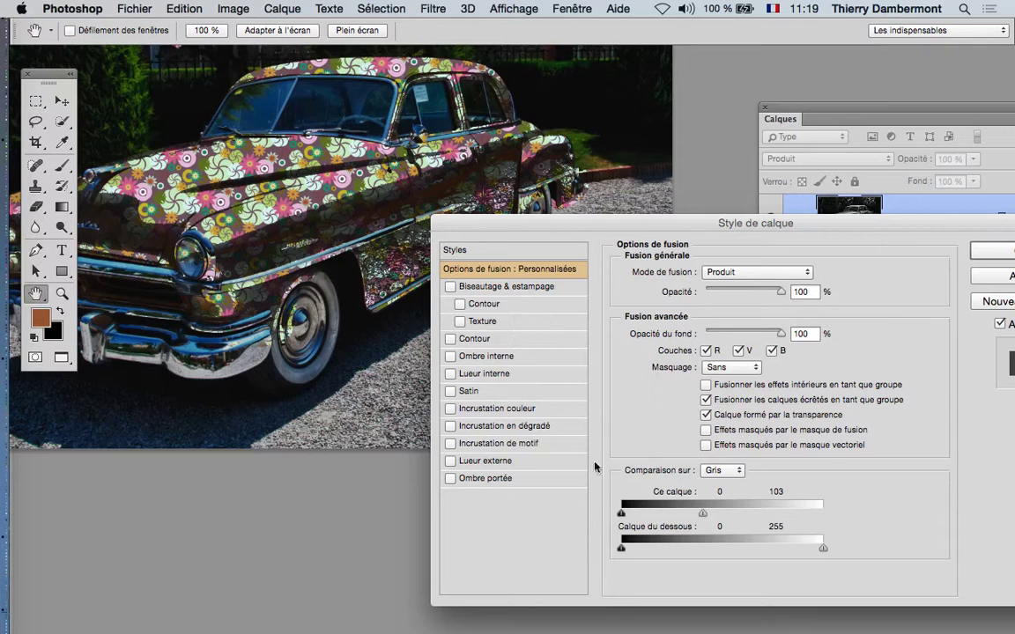
drag(696, 516, 658, 515)
drag(822, 515, 677, 516)
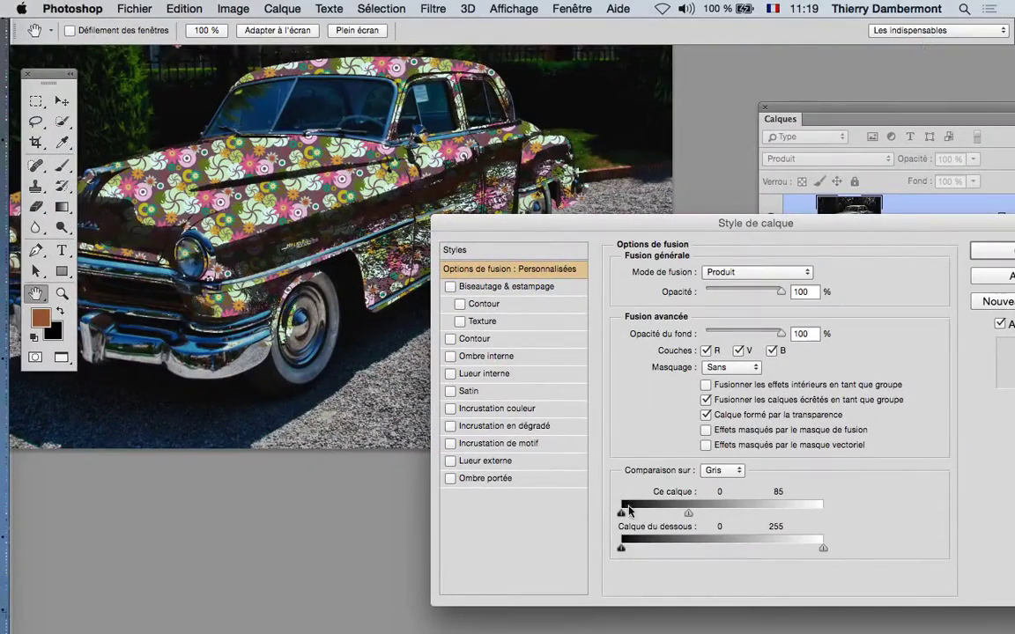
Split the white 'Ce calque' slider into 64/147 to feather the shadow transition
drag(473, 227, 623, 257)
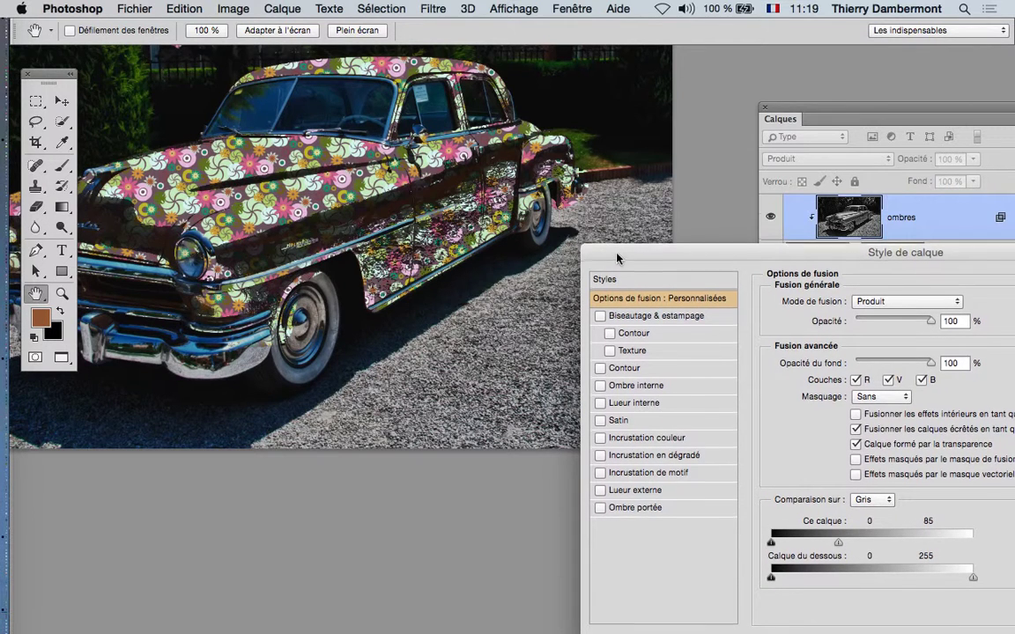
drag(616, 257, 535, 123)
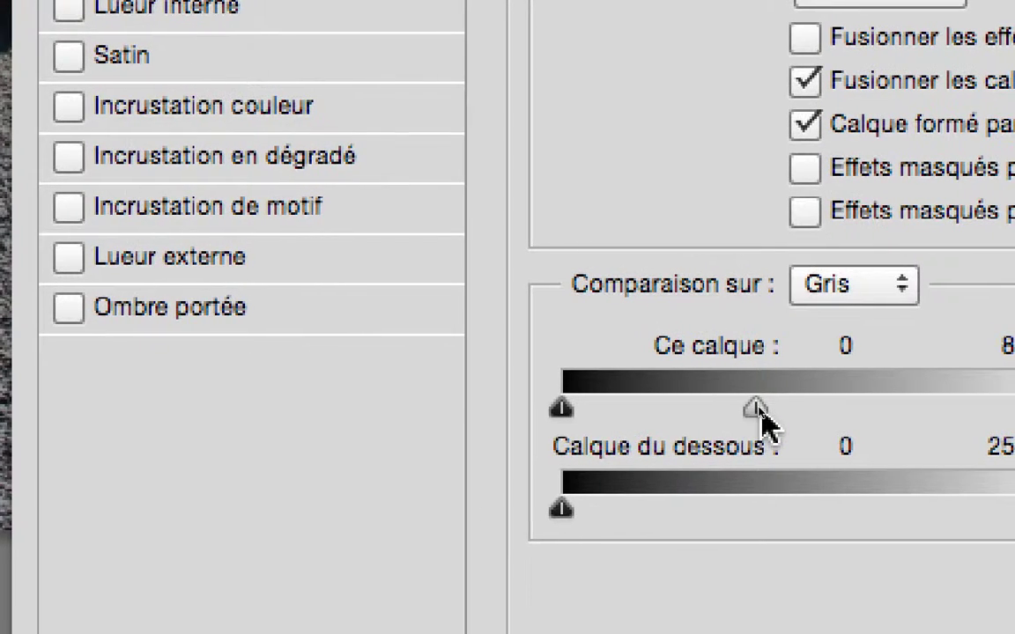
drag(756, 407, 774, 408)
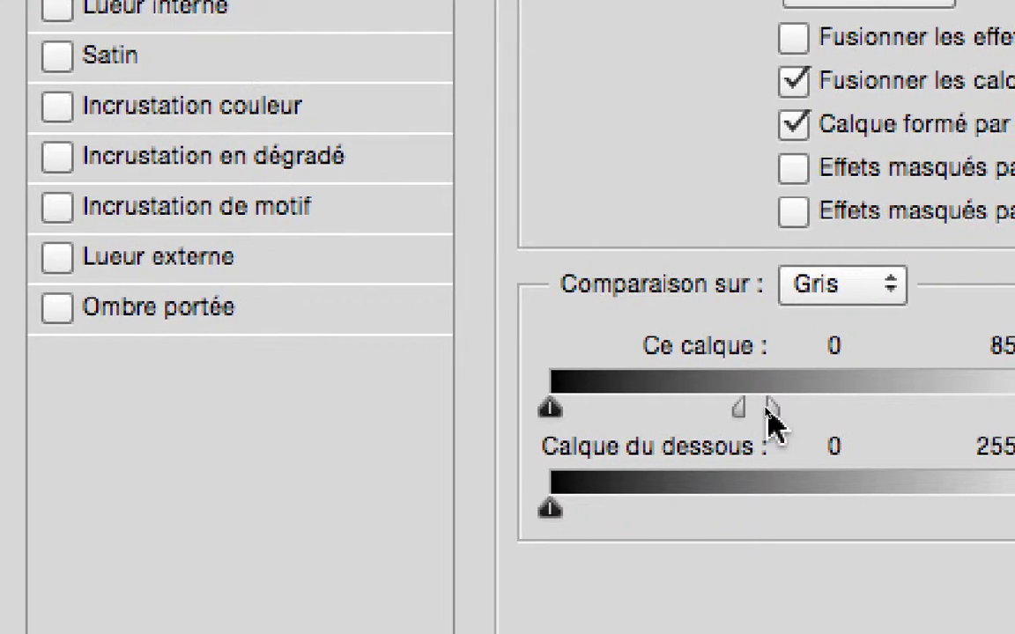
drag(736, 408, 710, 408)
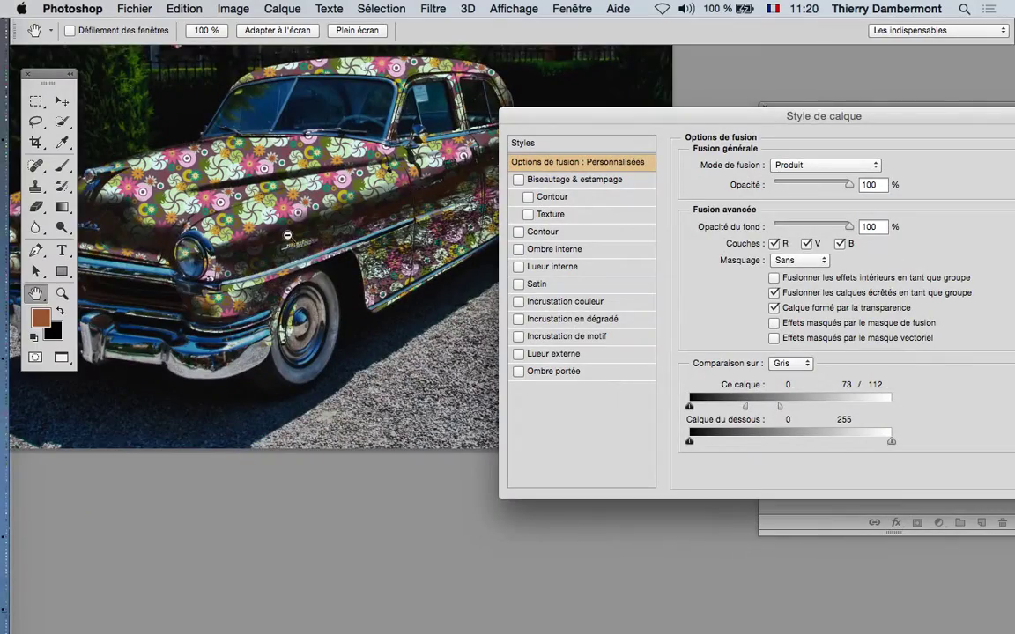
drag(287, 235, 411, 312)
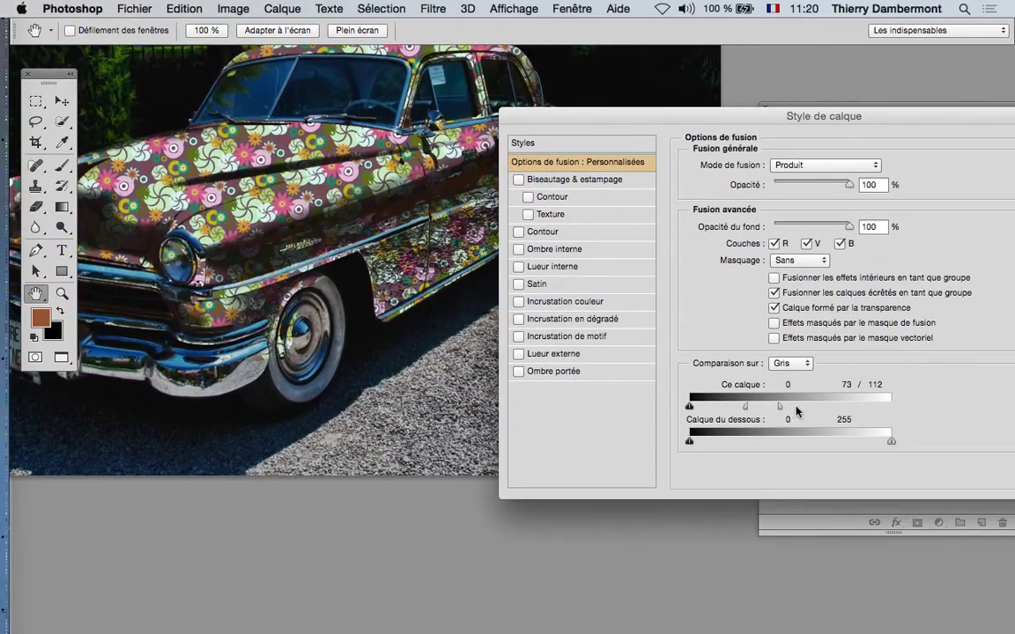
mouse_move(794, 408)
mouse_down()
mouse_move(747, 410)
mouse_move(816, 410)
mouse_up()
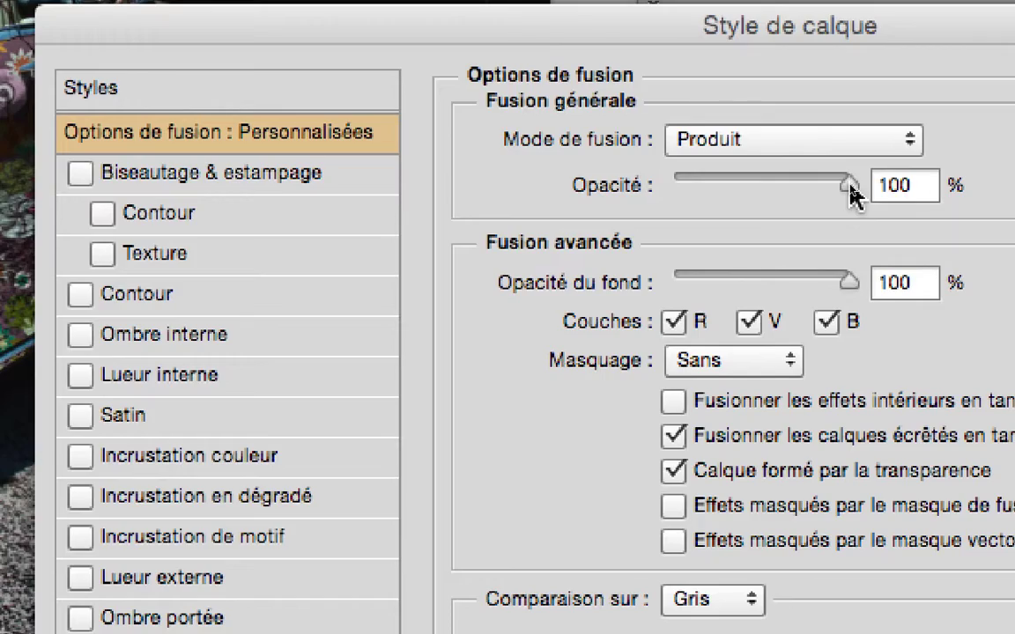
Set the ombres layer's opacity to 80% and apply the blending settings
drag(851, 196, 835, 188)
drag(859, 120, 659, 145)
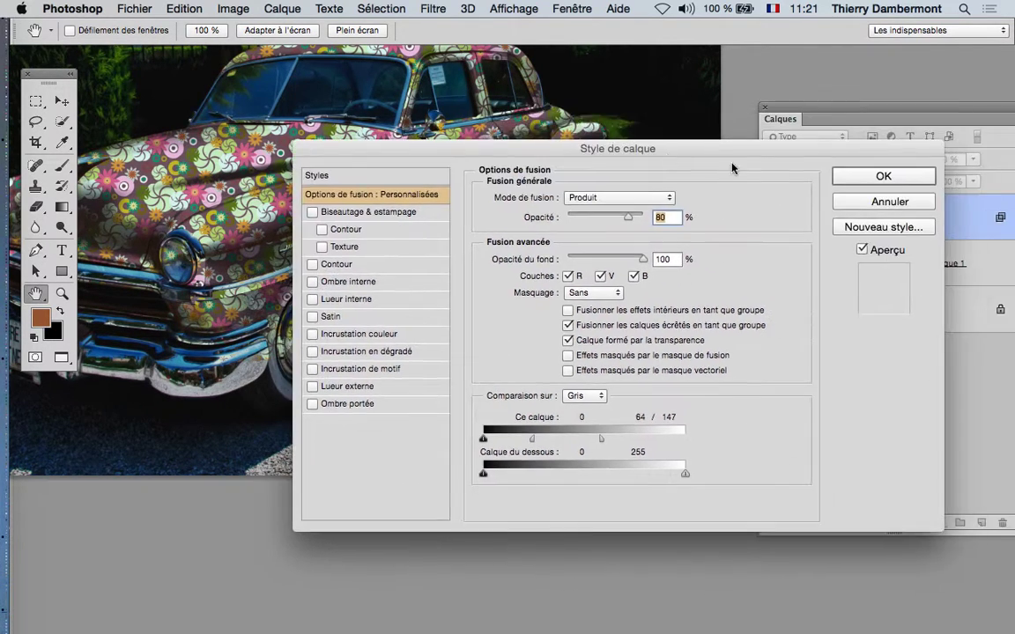
click(885, 174)
key(v)
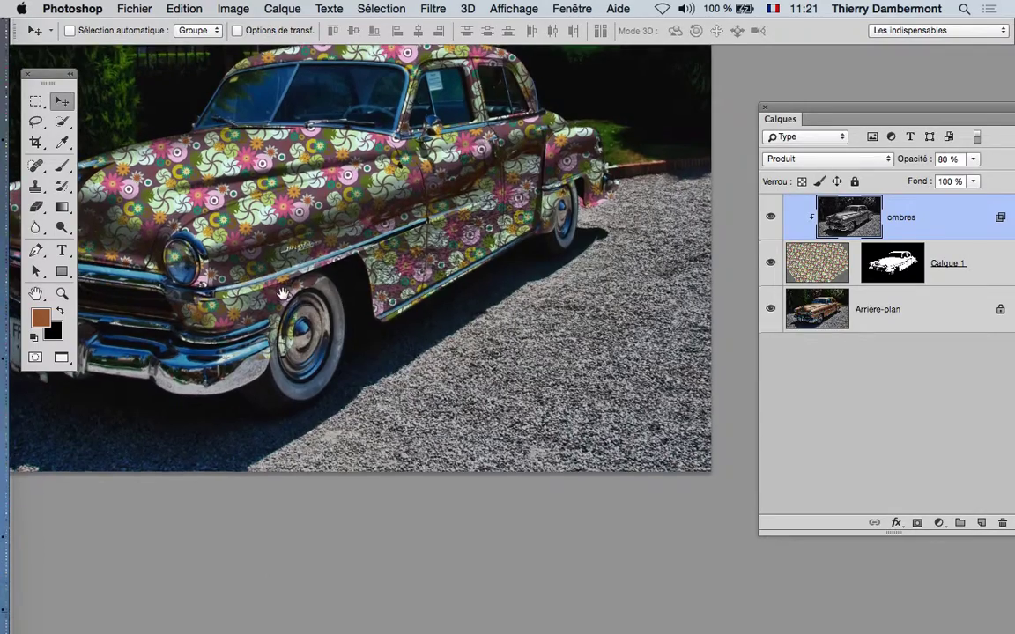
key(super)
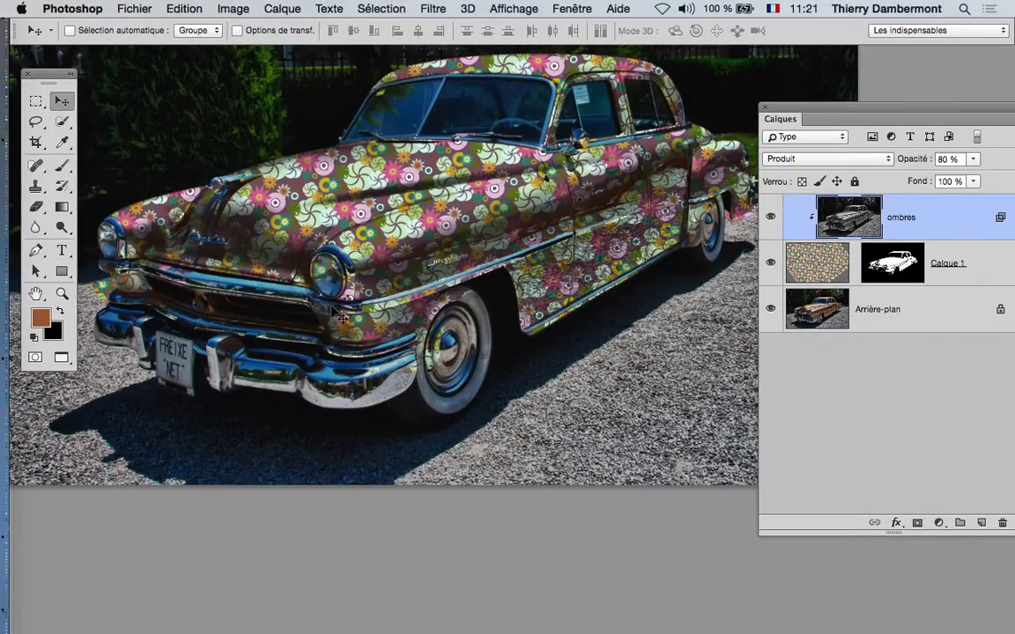
click(771, 218)
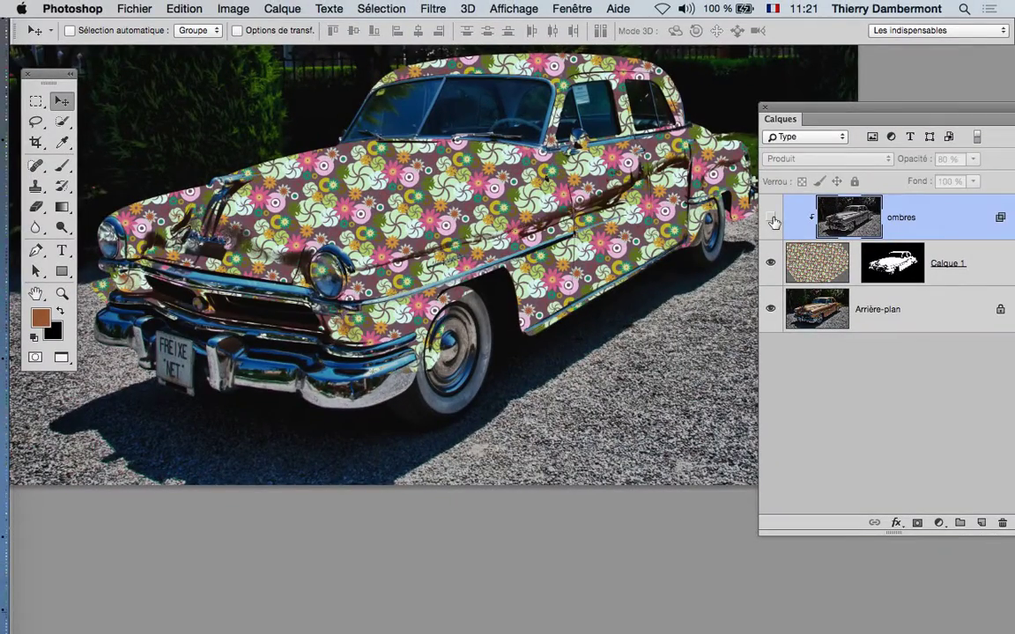
click(772, 219)
click(772, 219)
click(772, 218)
click(772, 219)
click(772, 218)
click(772, 219)
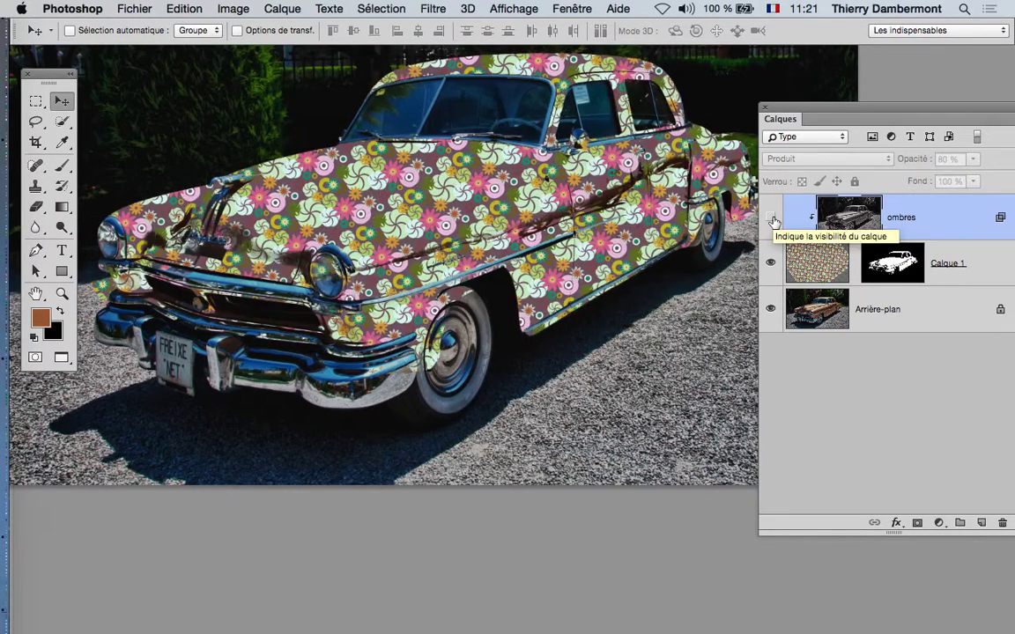
click(772, 219)
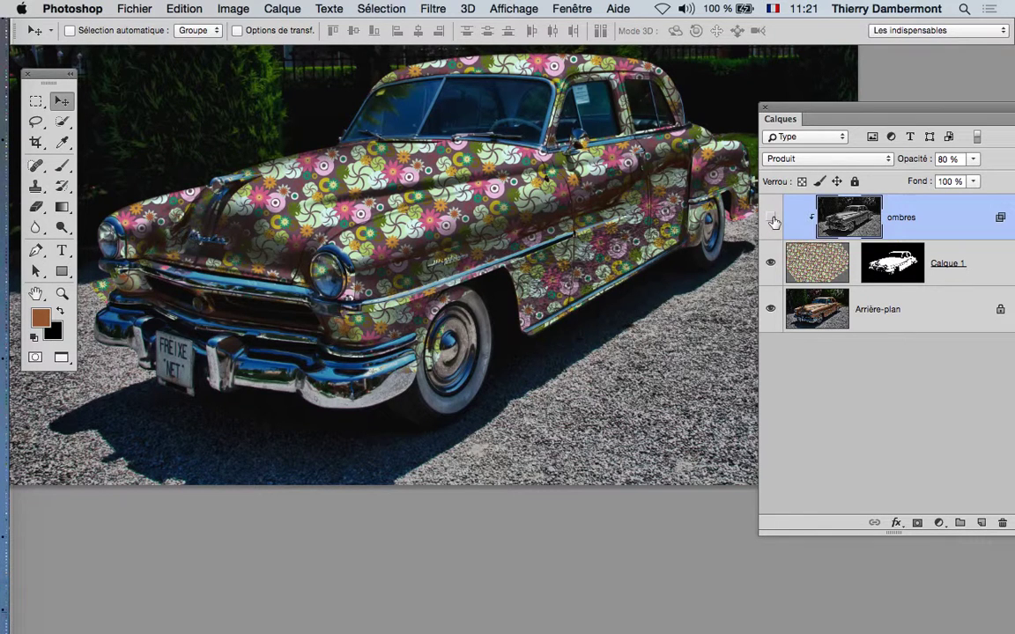
click(773, 220)
click(772, 220)
click(773, 219)
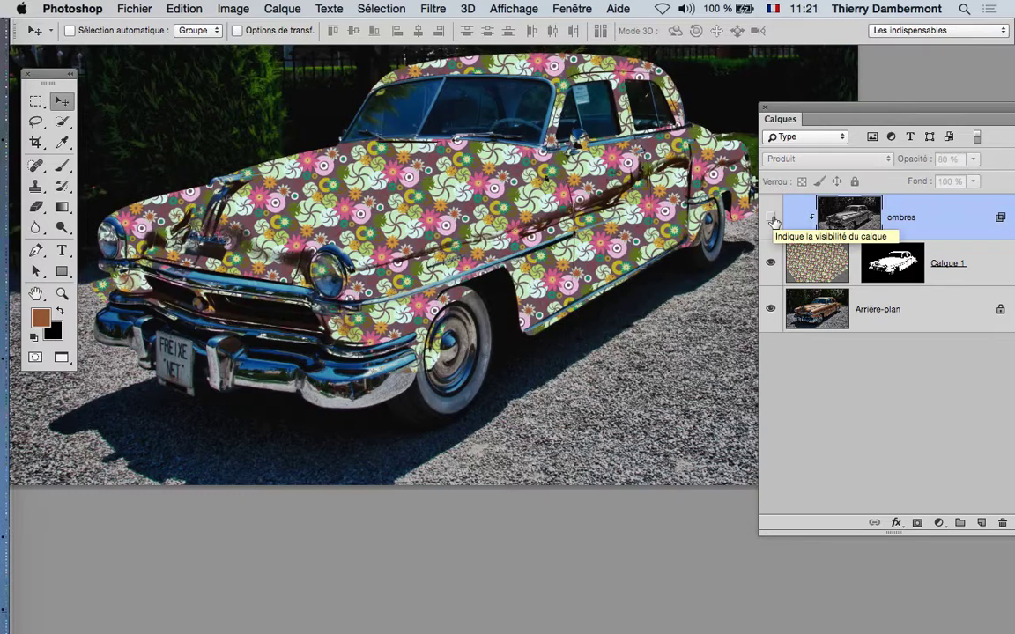
click(772, 220)
click(773, 220)
click(773, 220)
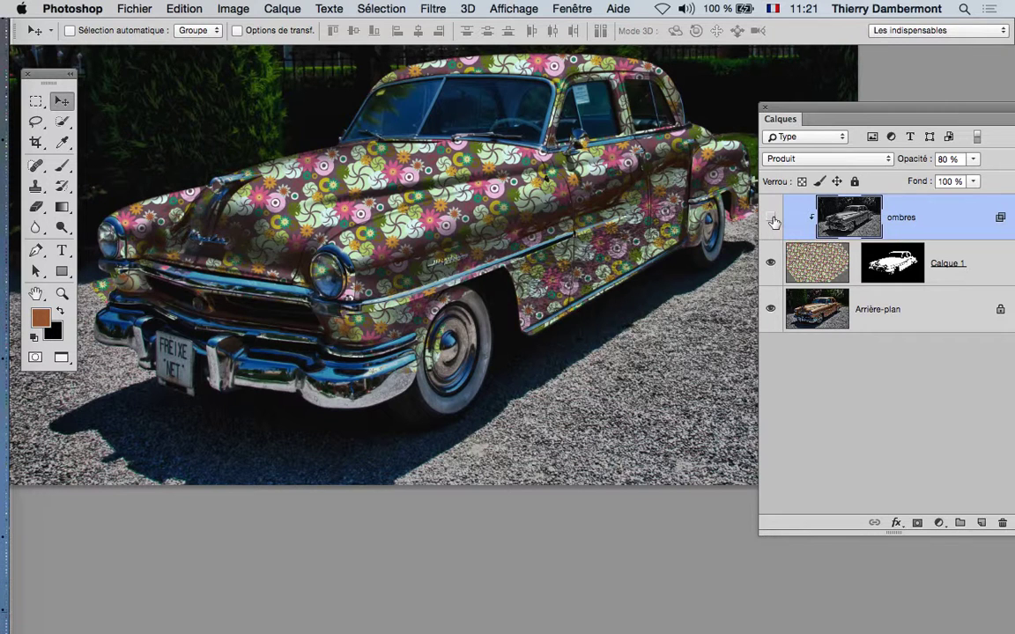
click(773, 219)
click(773, 219)
click(772, 219)
click(771, 219)
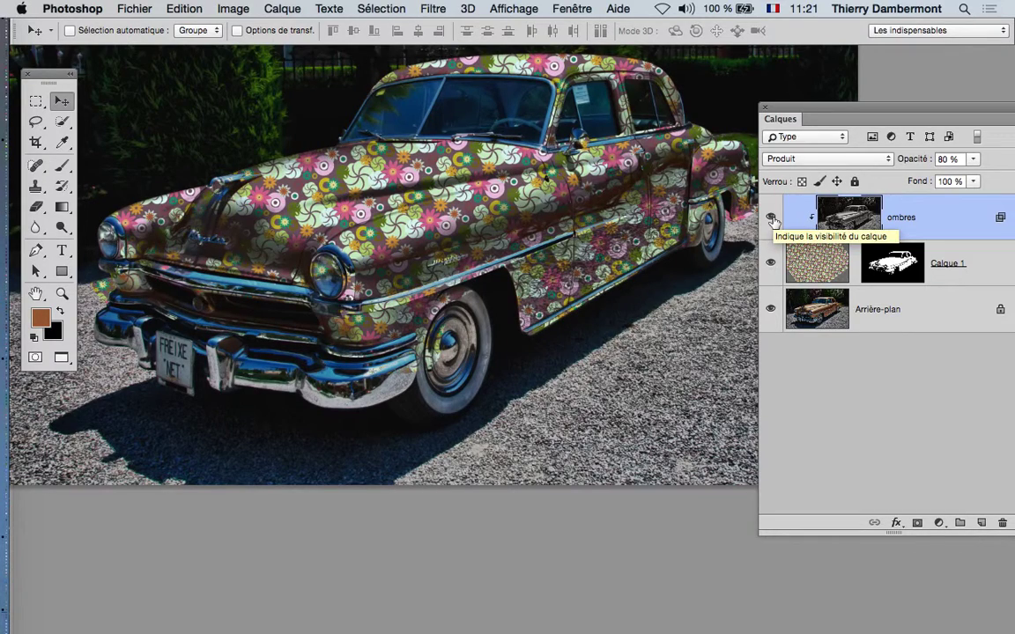